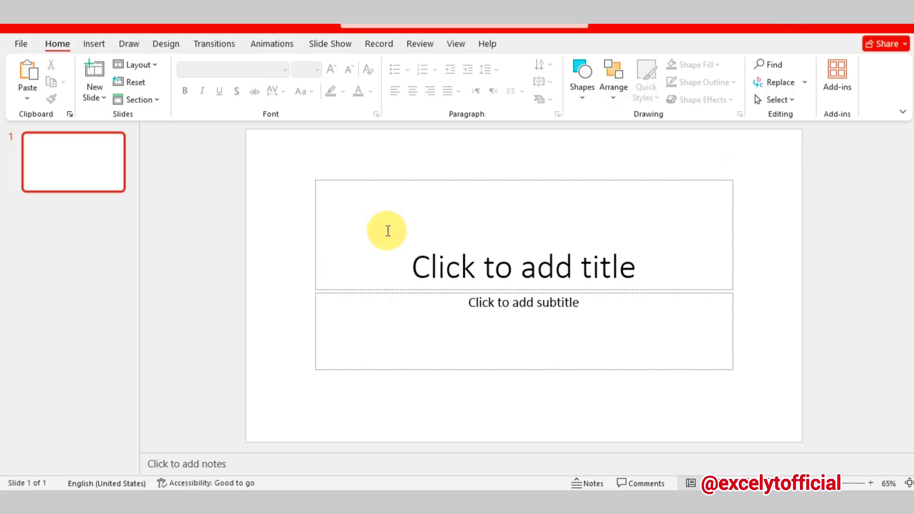
Delete the title and subtitle placeholders and give slide 1 a light grey background.
key("ctrl+a")
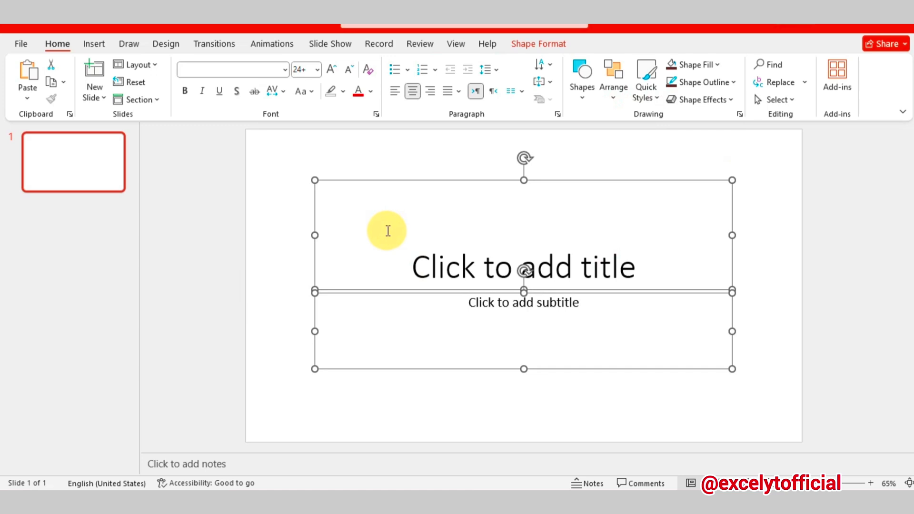
key("Delete")
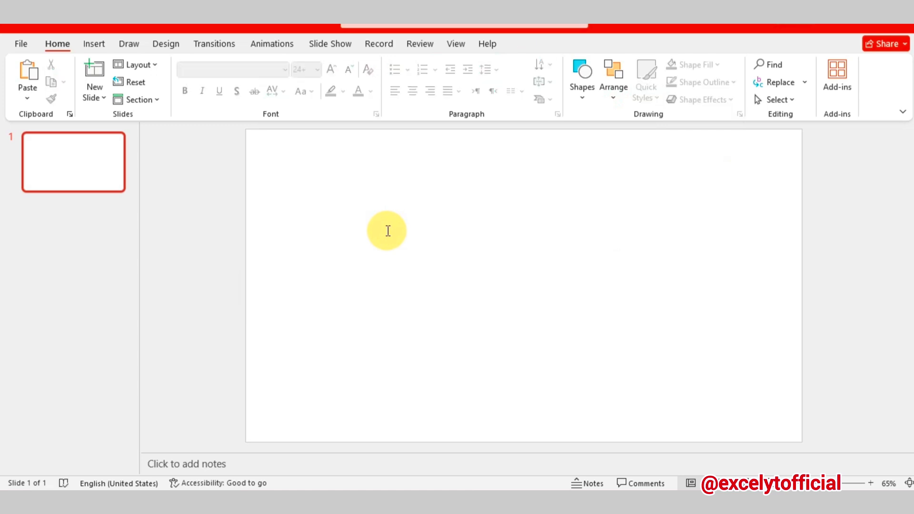
right_click(427, 239)
left_click(477, 393)
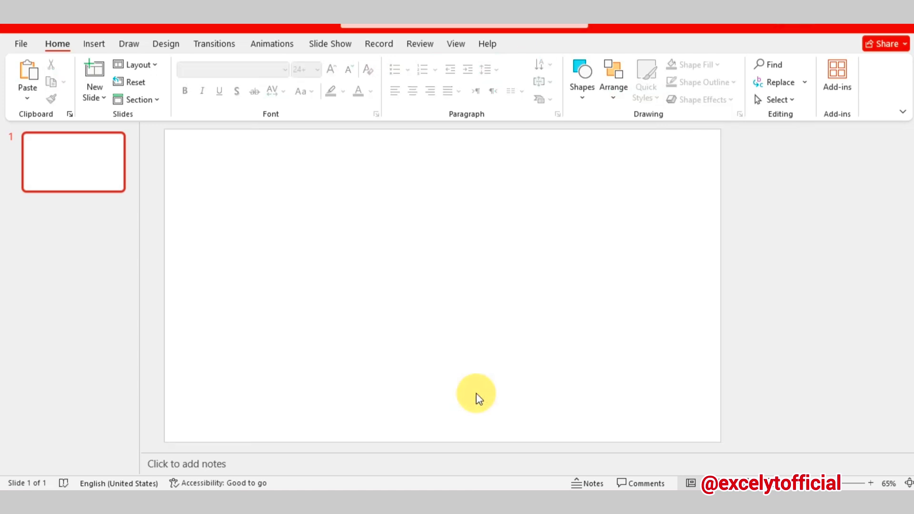
left_click(888, 301)
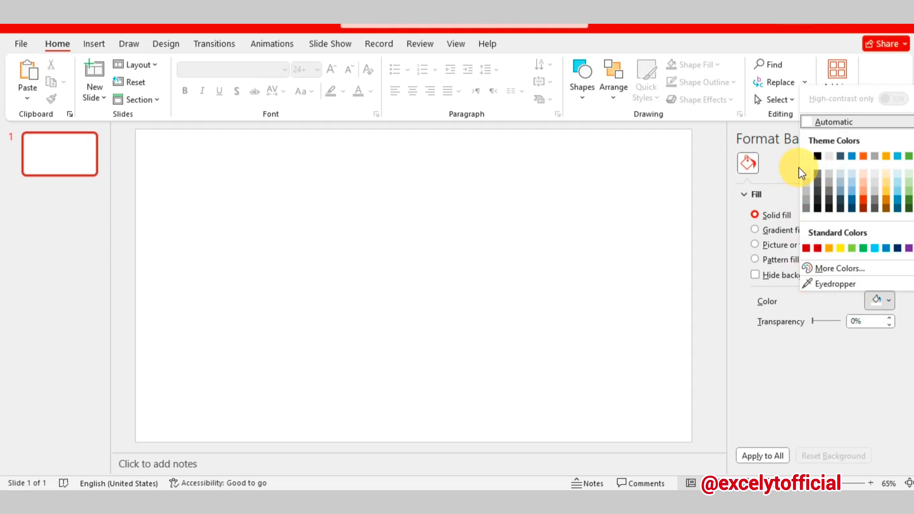
left_click(806, 181)
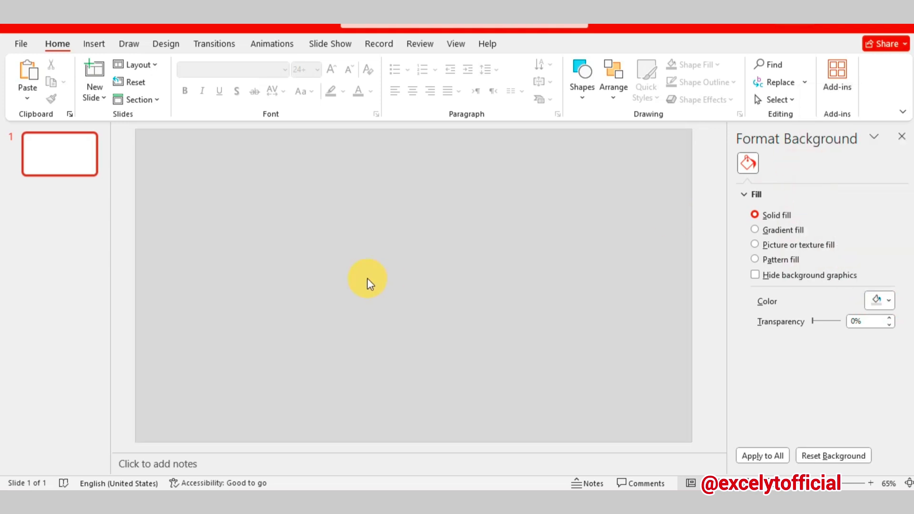
Insert the guitar from the online 3D Models Musical Instruments category.
left_click(102, 43)
left_click(294, 74)
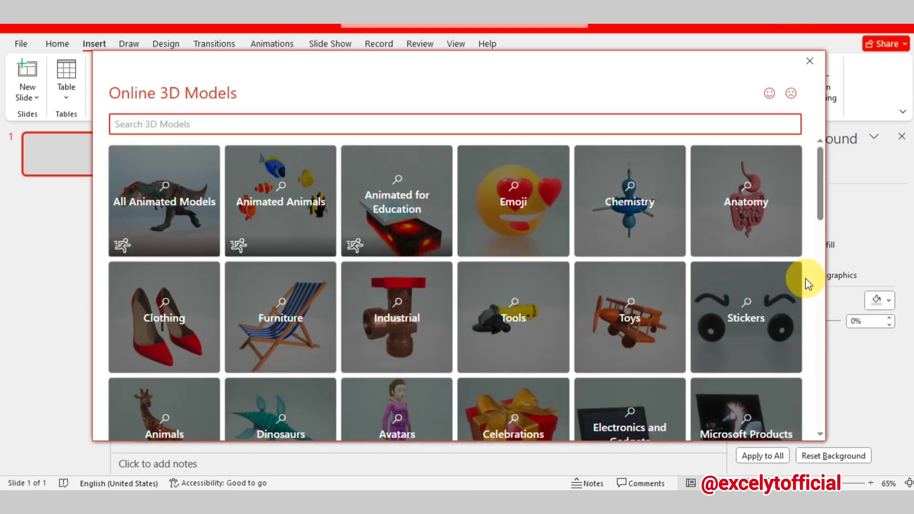
left_click_drag(821, 178, 820, 408)
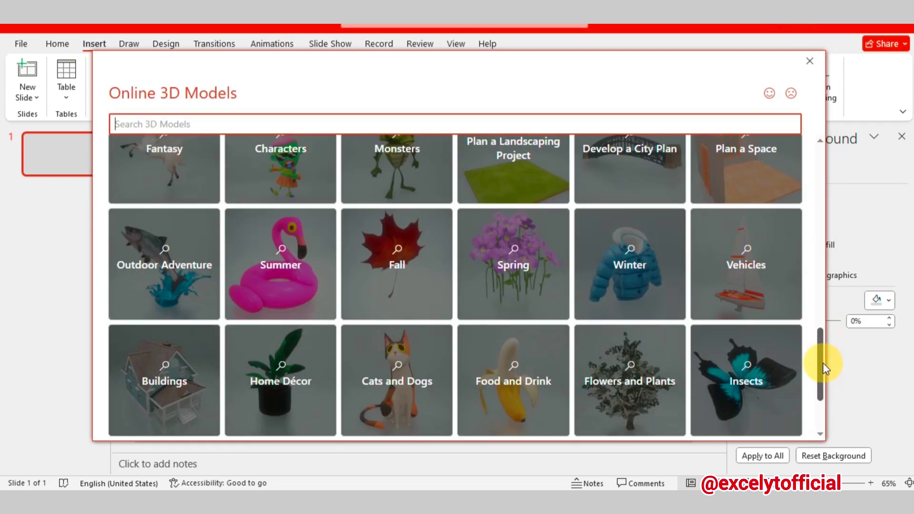
left_click(416, 401)
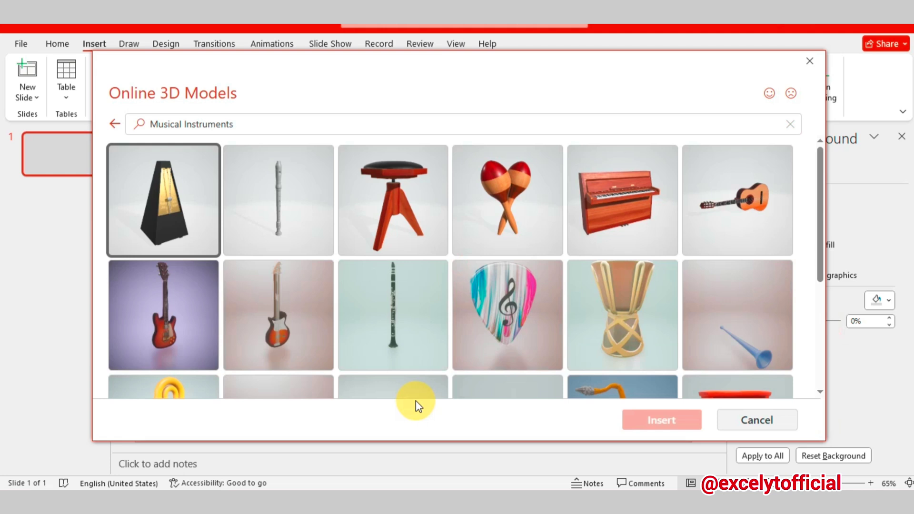
left_click(731, 227)
left_click(665, 422)
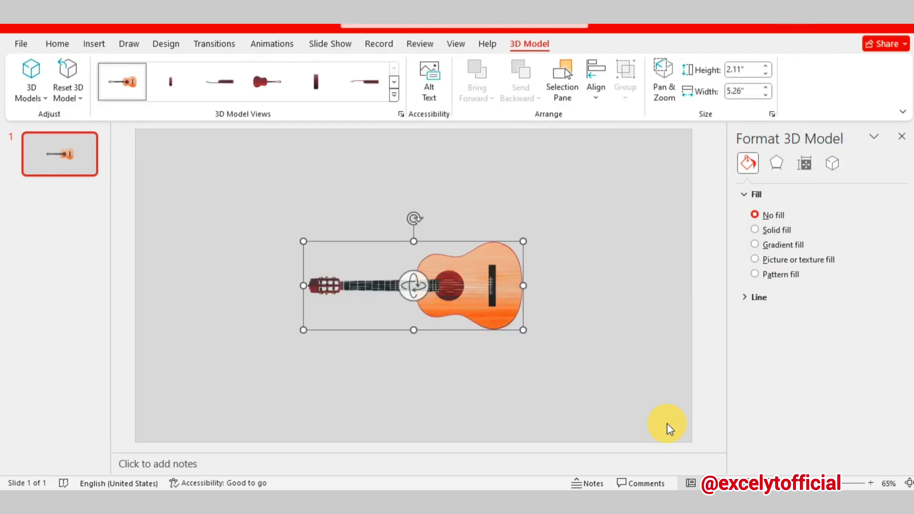
type("3.41")
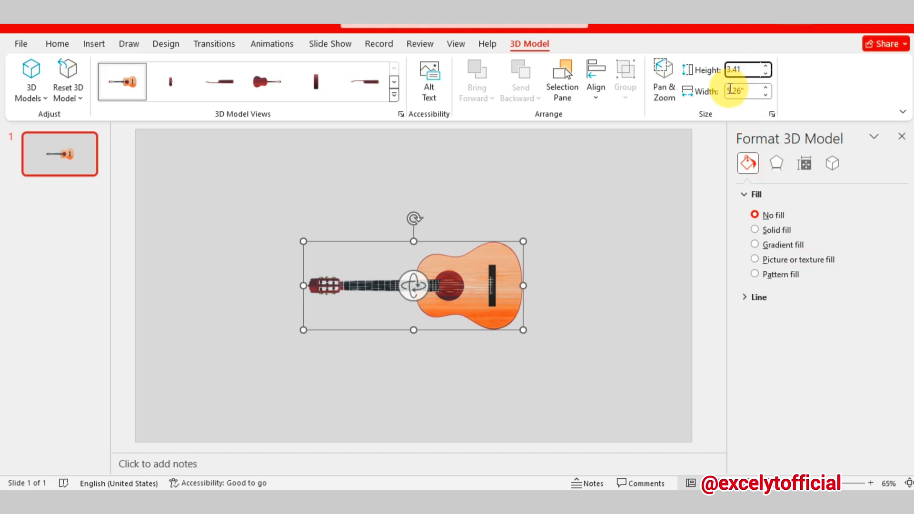
Make the guitar 6 inches wide, tilt and raise it, then paste the Guitar title and description.
left_click(742, 91)
type("6")
key("Return")
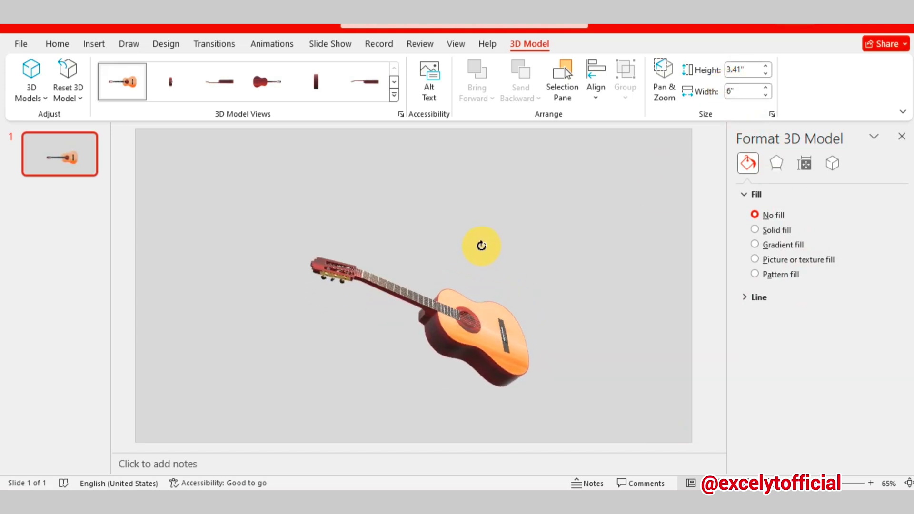
left_click_drag(442, 298, 482, 243)
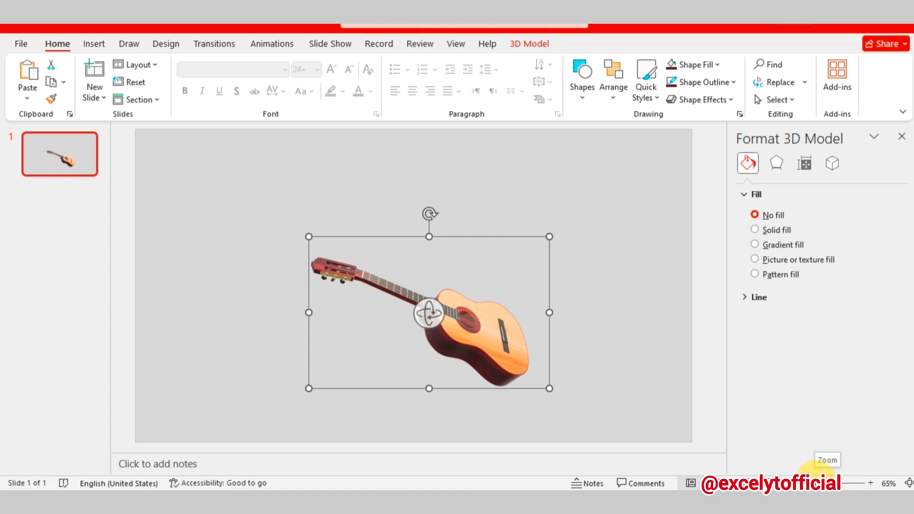
left_click_drag(814, 473, 811, 476)
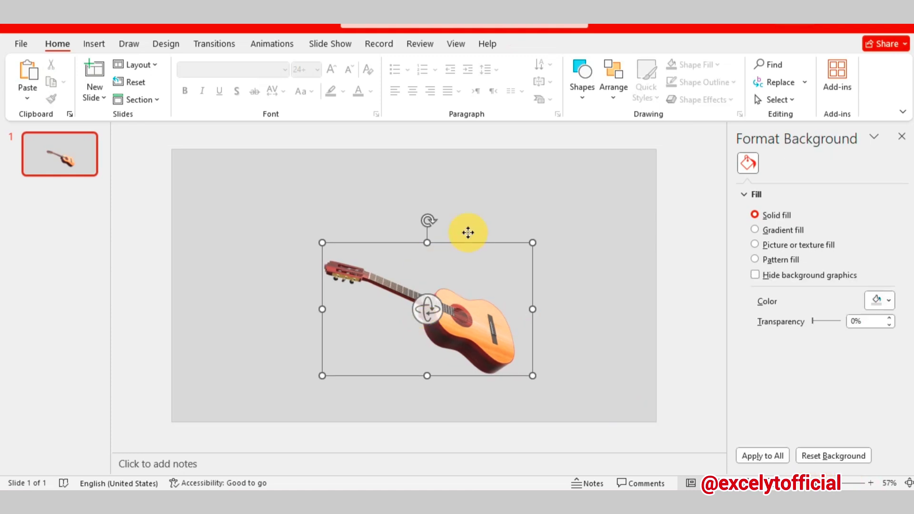
left_click_drag(465, 221, 462, 226)
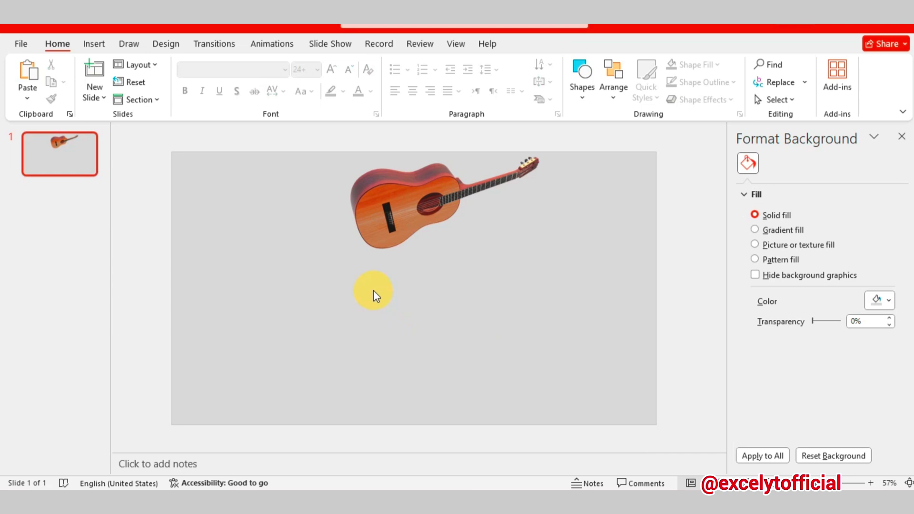
key("ctrl+v")
left_click(331, 400)
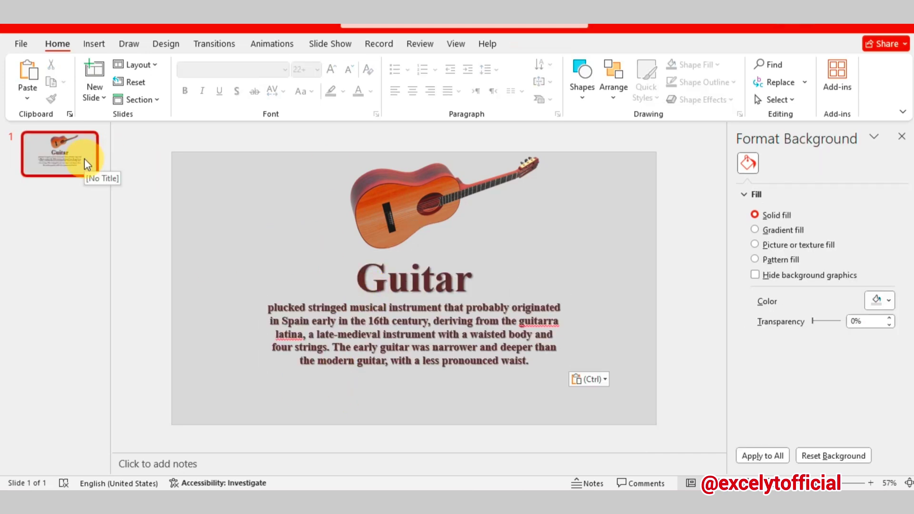
Add a cleared, light grey slide 2 with the pasted Piano title, text and red piano.
left_click(95, 72)
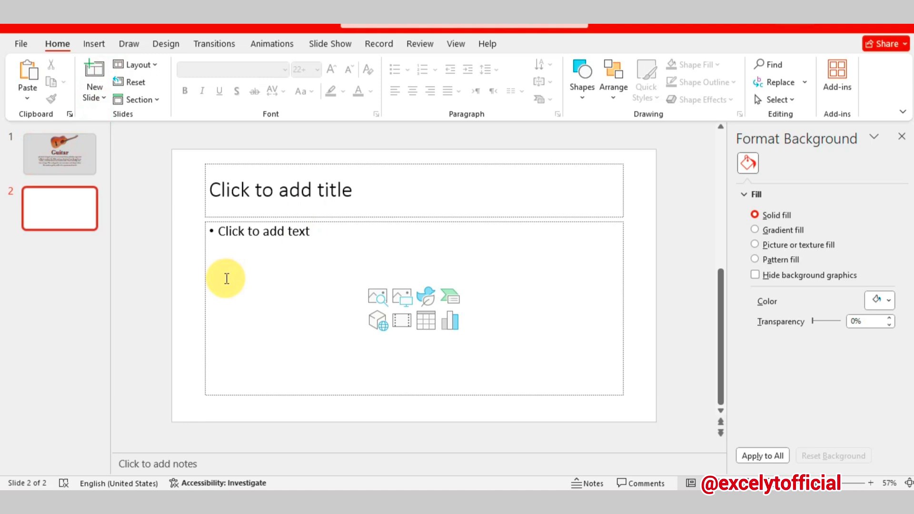
key("ctrl+a")
key("Delete")
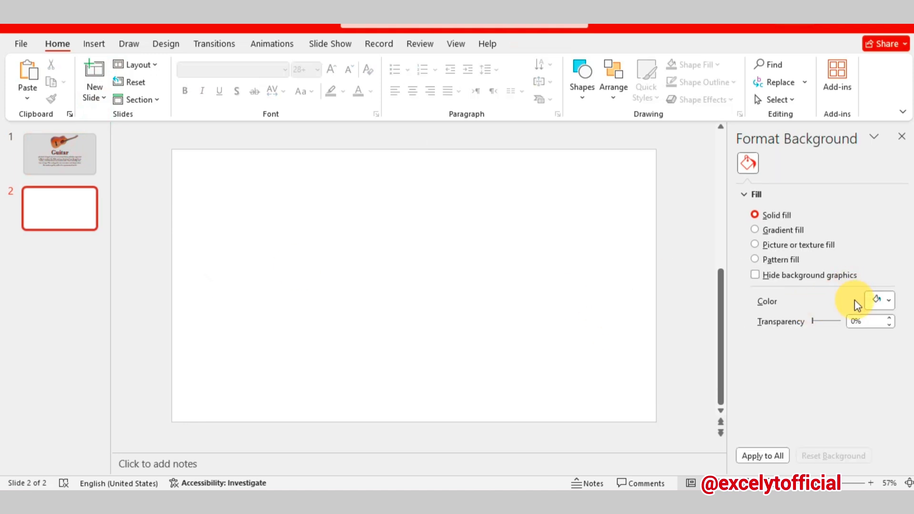
left_click(887, 301)
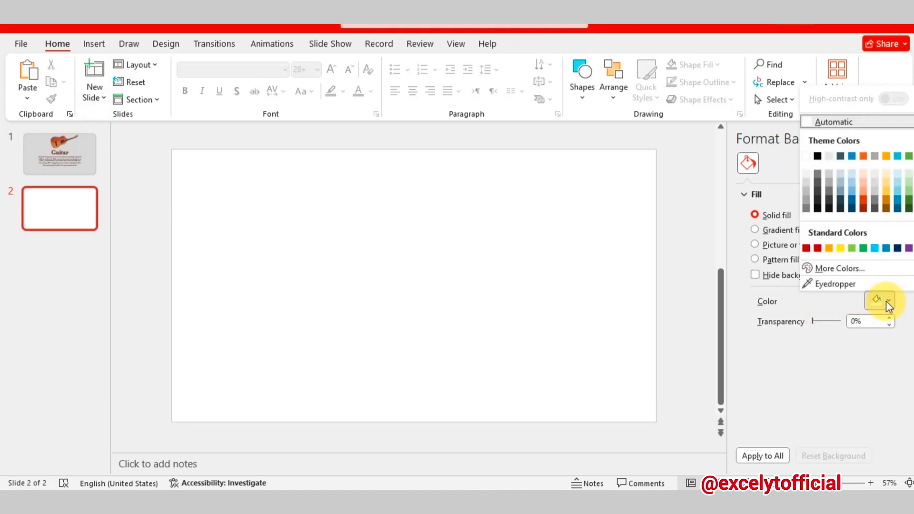
left_click(806, 189)
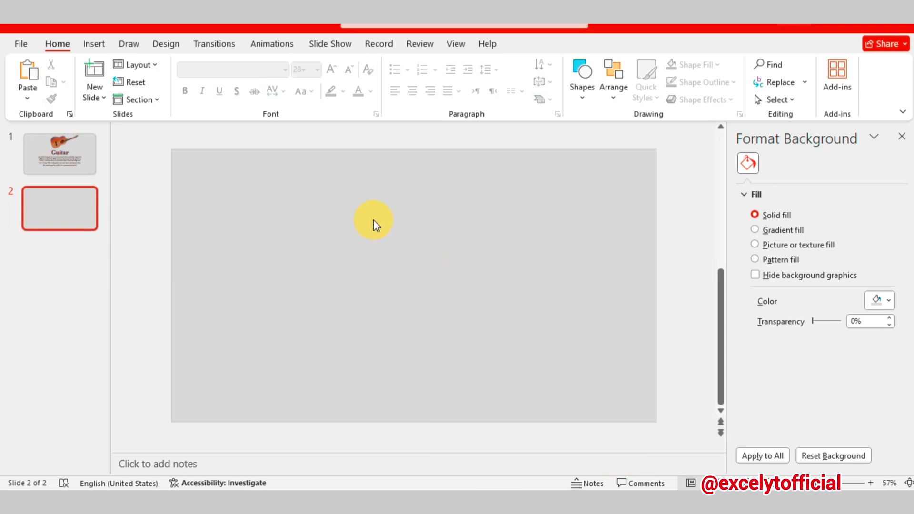
key("ctrl+v")
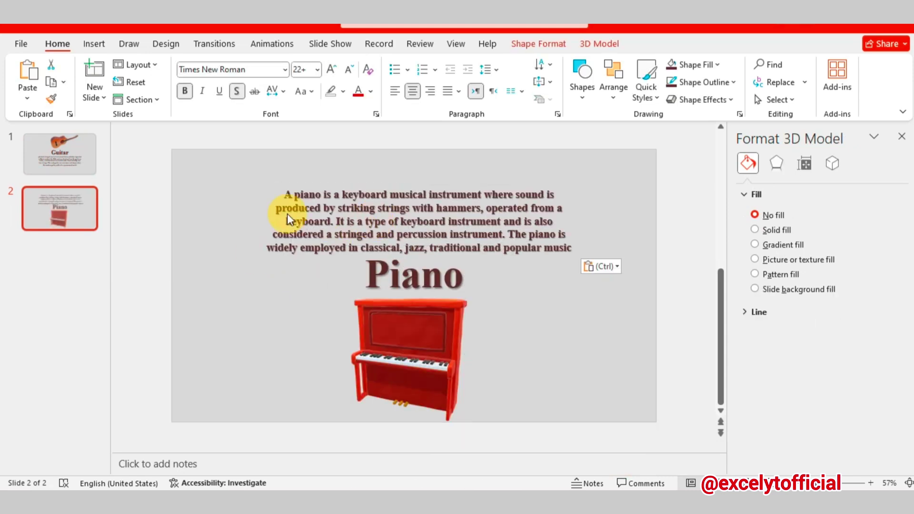
left_click(275, 265)
Add a light grey slide 3 with the pasted Drums title, text and drum kit.
left_click(94, 76)
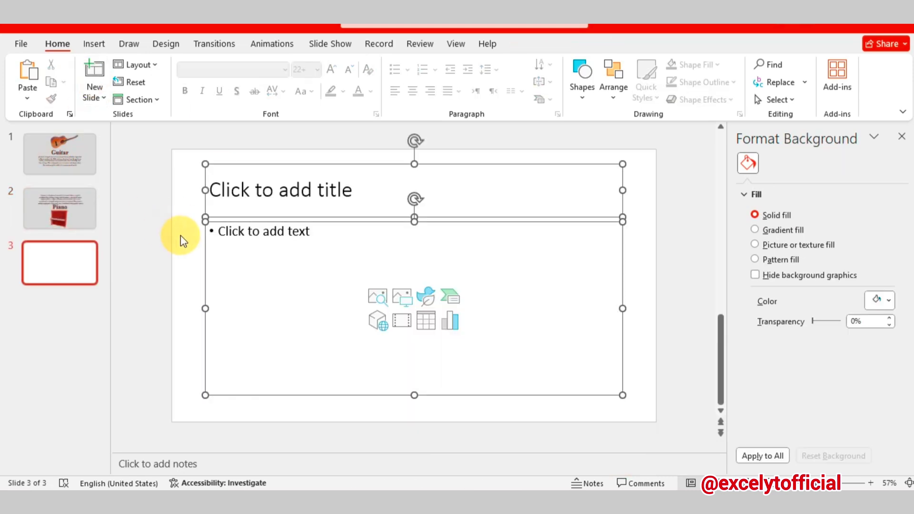
key("Delete")
left_click(880, 300)
left_click(805, 184)
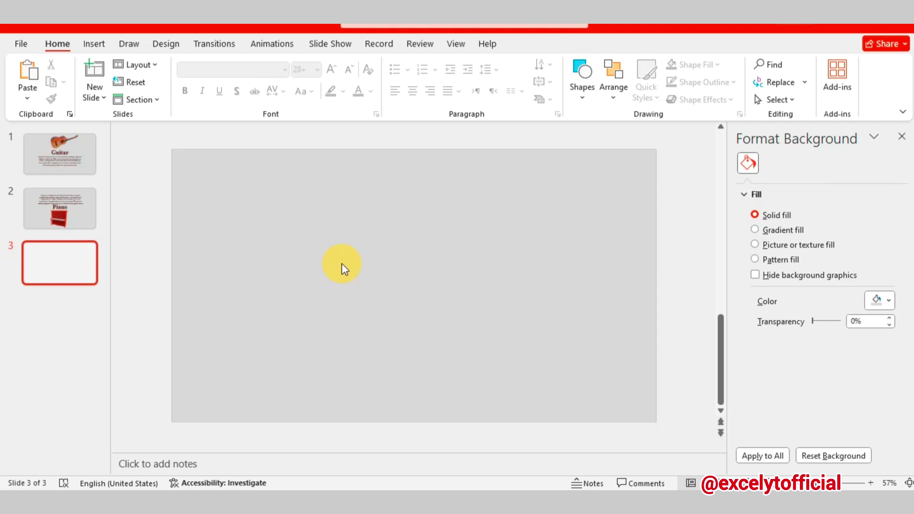
key("ctrl+v")
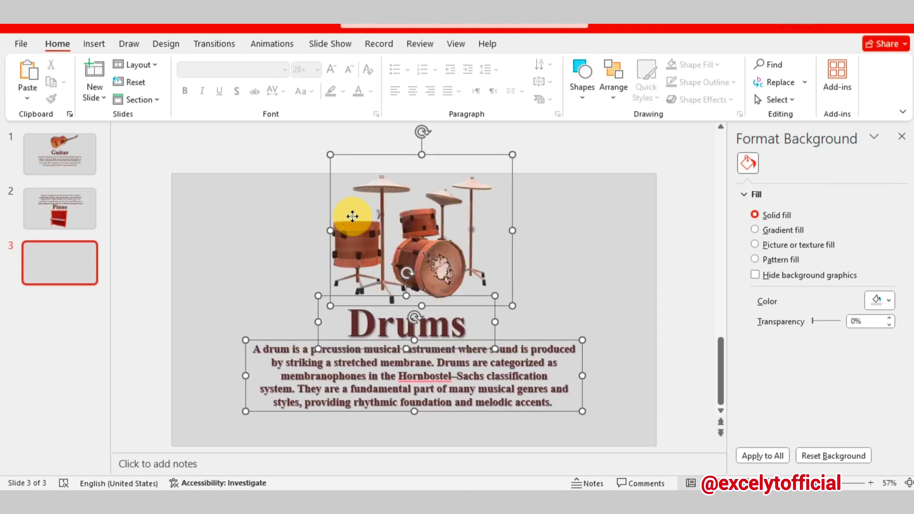
left_click(81, 272)
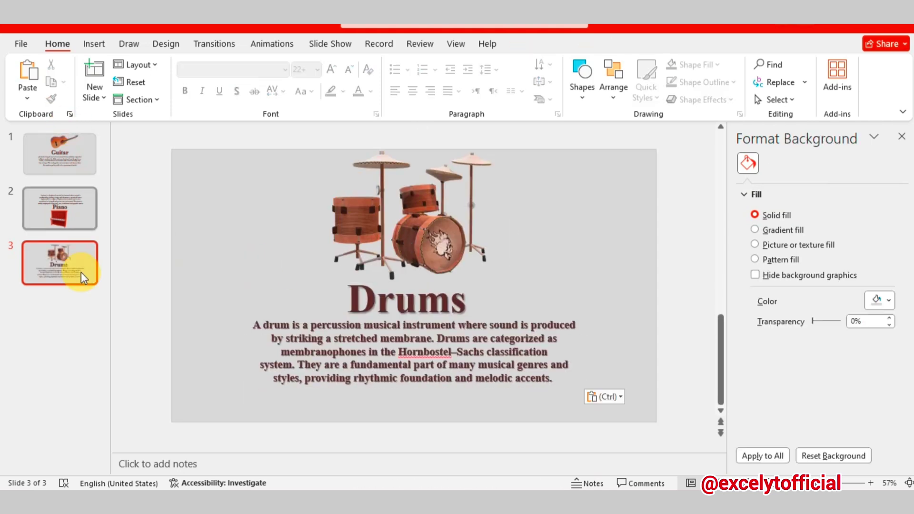
Add a blank slide, move it to the front of the deck and clear its placeholders.
left_click(62, 164)
left_click(93, 71)
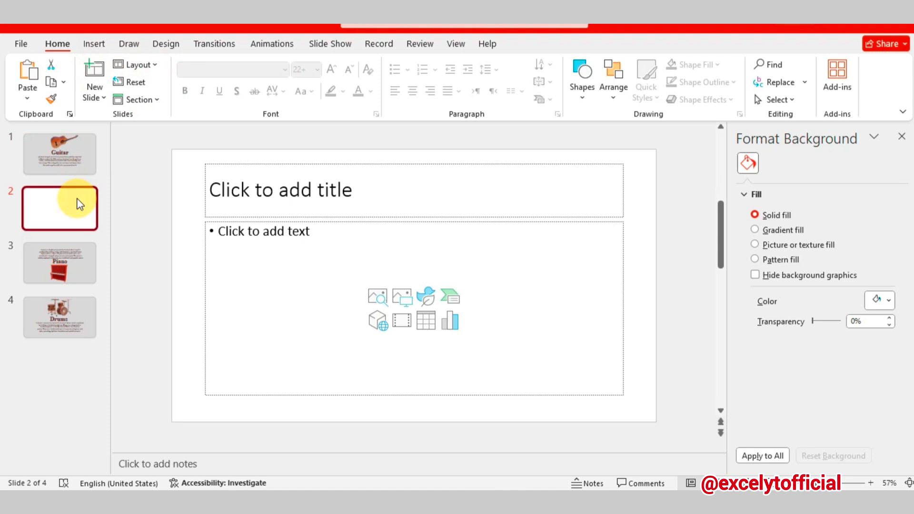
left_click_drag(78, 204, 76, 136)
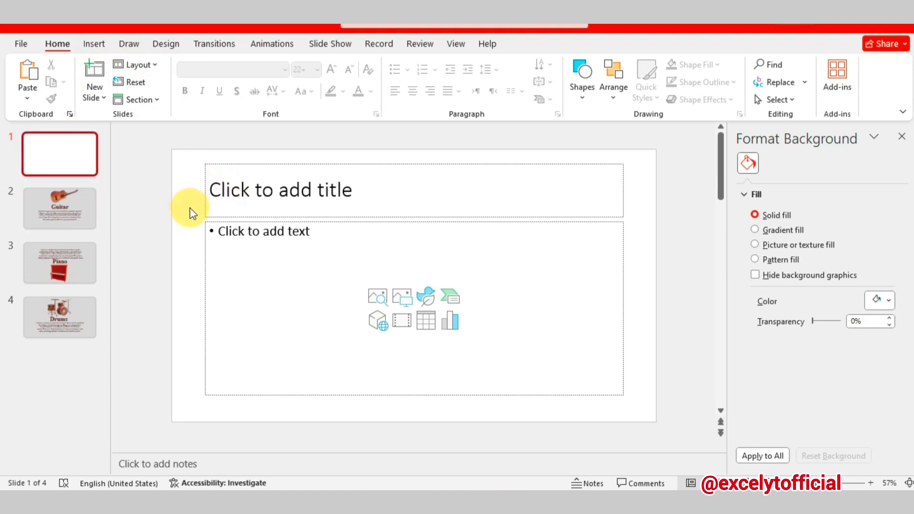
key("ctrl+a")
key("Delete")
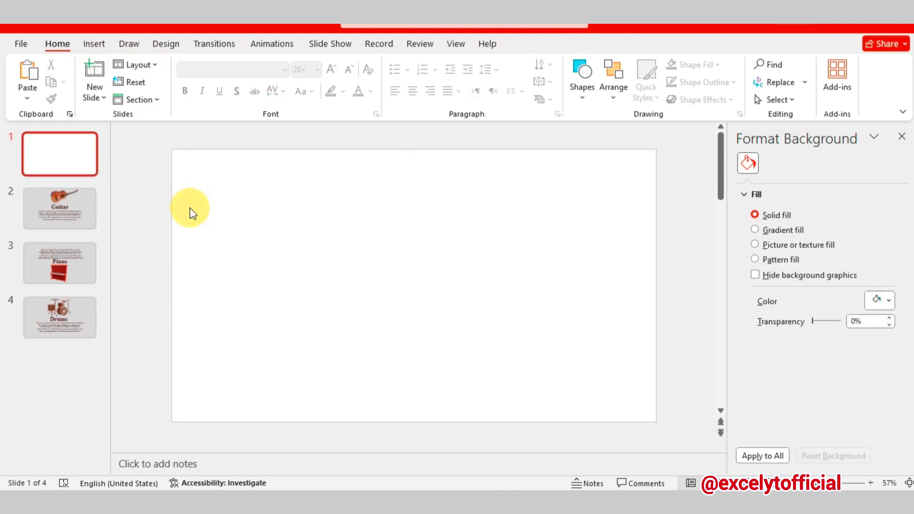
Insert the cyan Picture1 image from this device and send it behind the title.
left_click(93, 44)
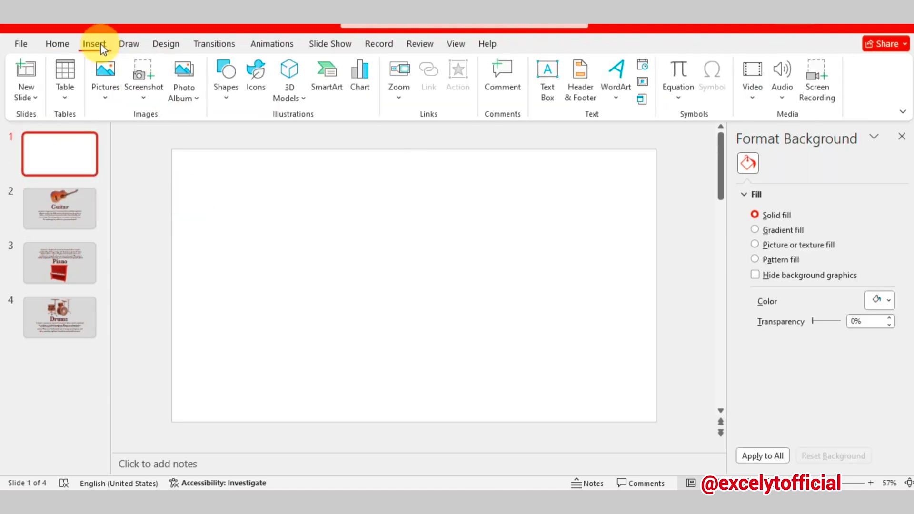
left_click(98, 76)
left_click(129, 138)
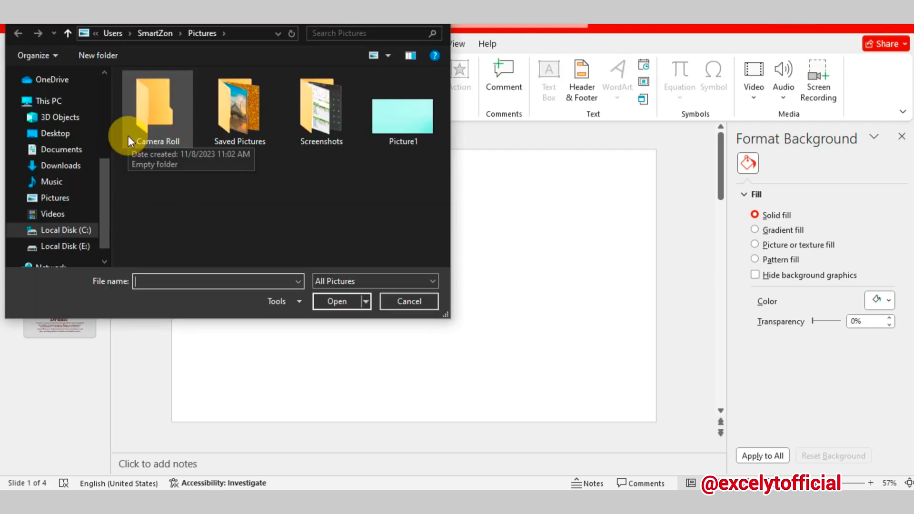
left_click(394, 114)
left_click(342, 299)
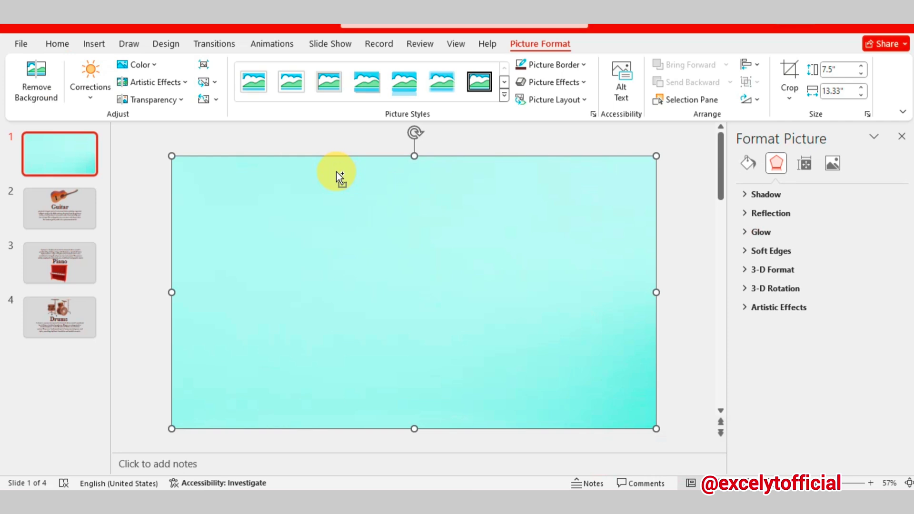
key("ctrl+shift+bracketleft")
left_click(343, 183)
left_click(343, 228)
Draw a horizontal straight line centred across the title slide.
left_click(57, 44)
left_click(93, 43)
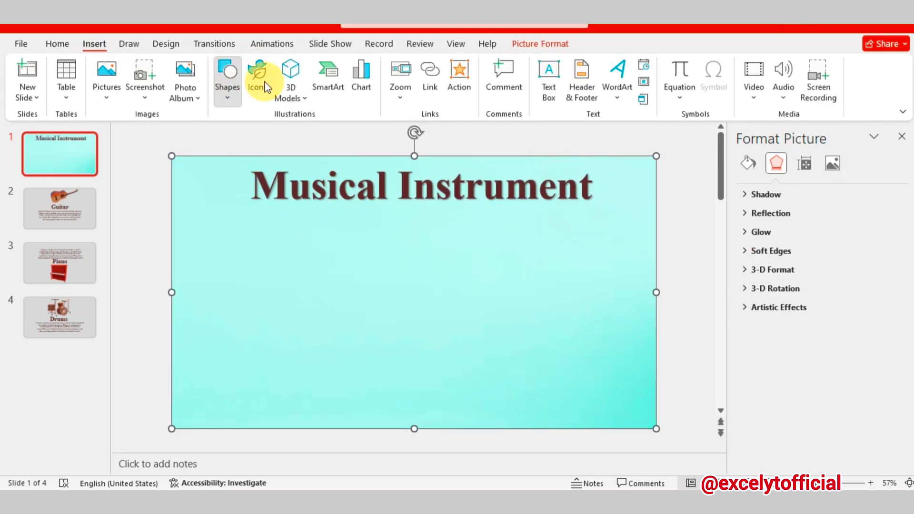
left_click(228, 79)
left_click(222, 100)
left_click_drag(236, 293, 590, 294)
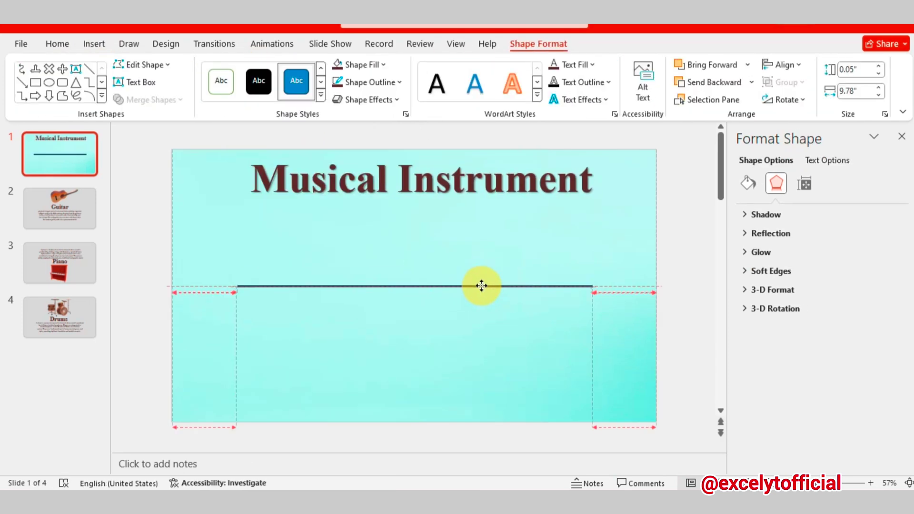
left_click_drag(479, 287, 484, 293)
Colour the line with the dark red title colour using the Eyedropper.
left_click(386, 64)
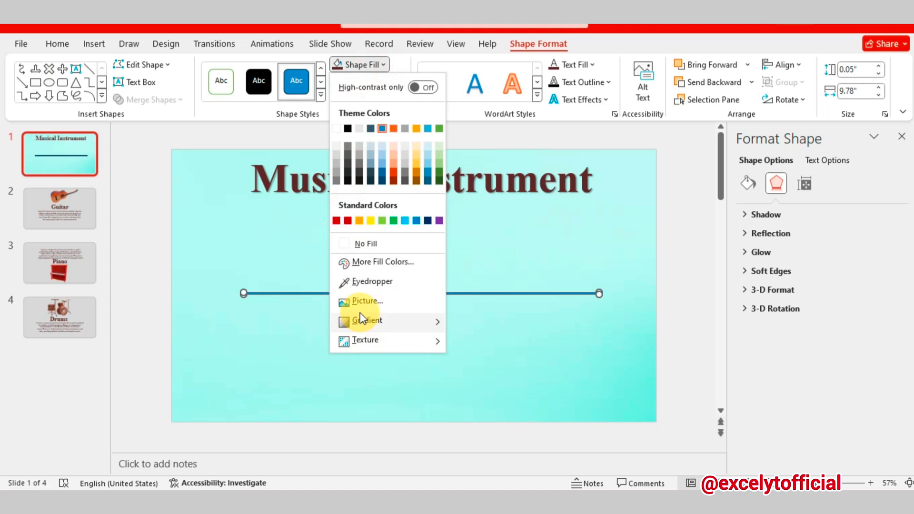
left_click(366, 281)
left_click(381, 179)
left_click(249, 302)
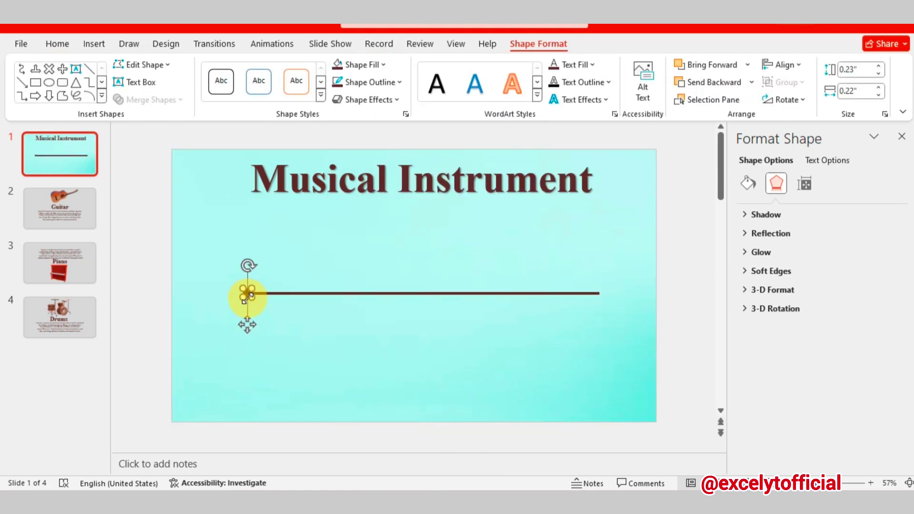
Paste copies of the dot onto the line's right end and midpoint.
left_click(296, 326)
key("ctrl+v")
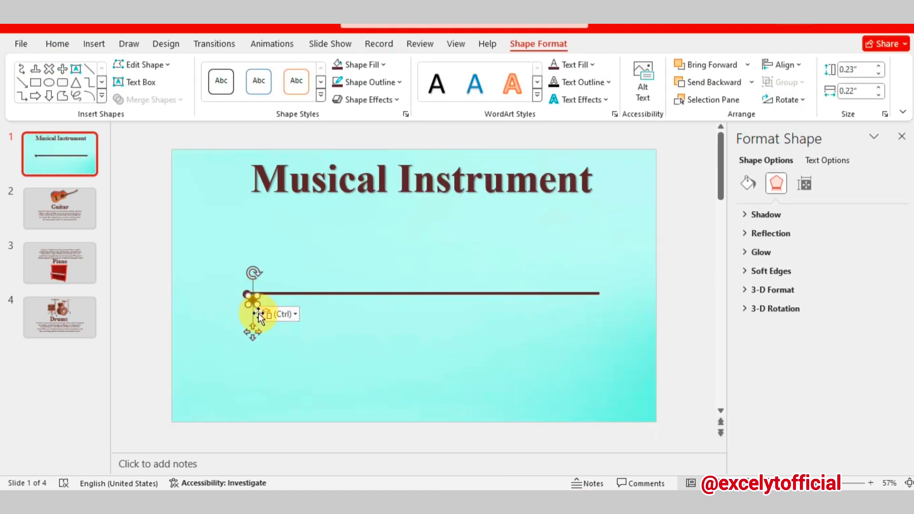
left_click_drag(252, 300, 599, 294)
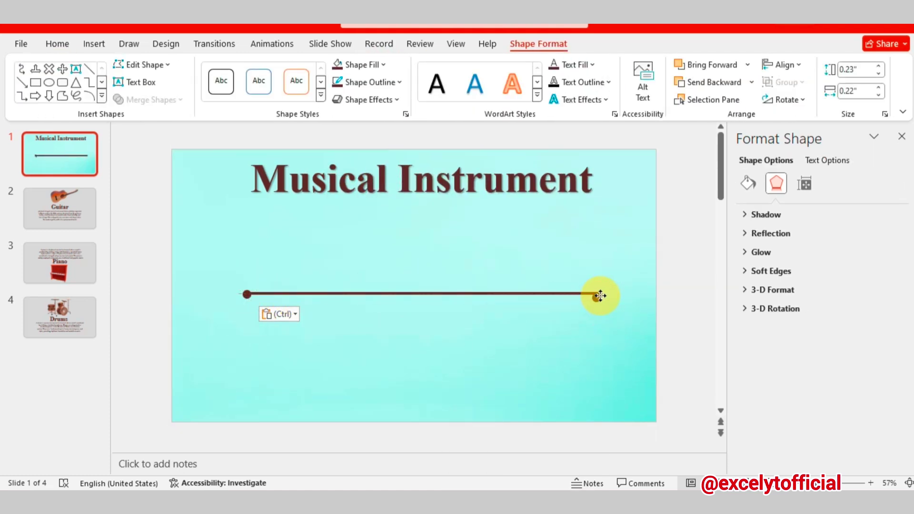
left_click(539, 336)
left_click(607, 304)
left_click(343, 310)
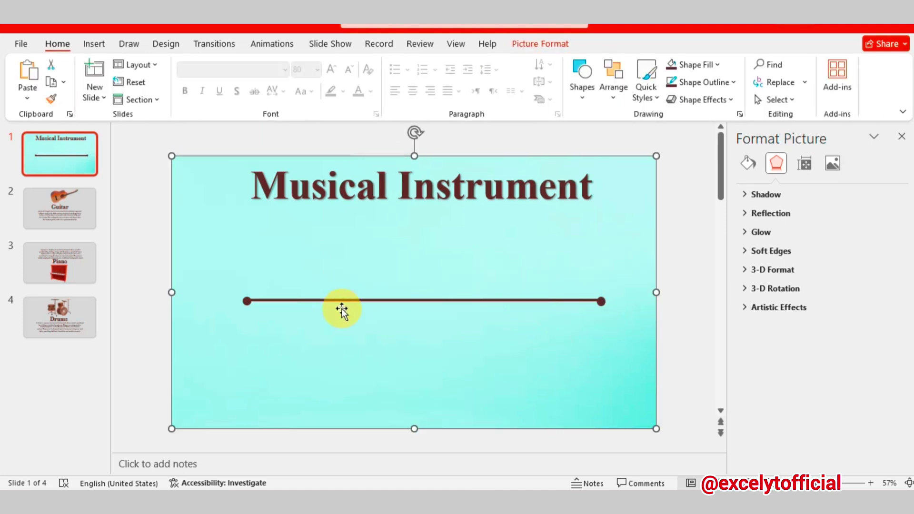
key("ctrl+v")
left_click_drag(252, 300, 434, 294)
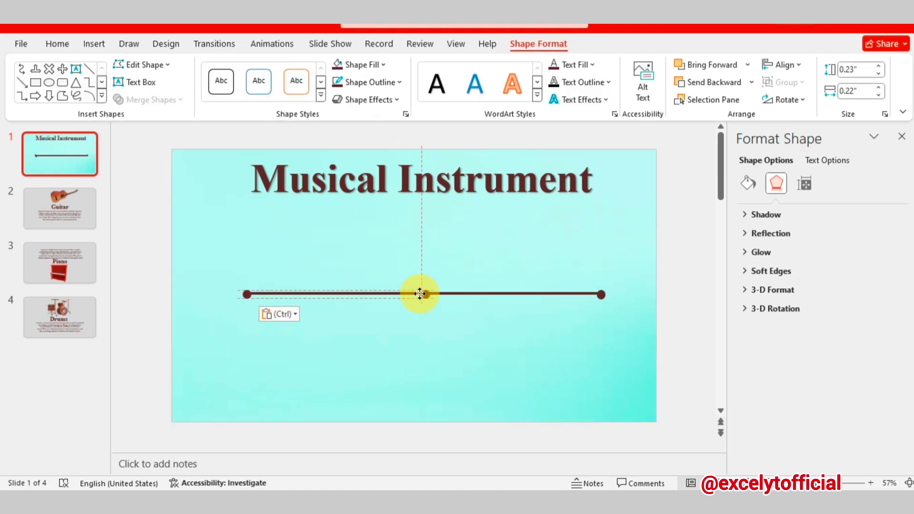
left_click(436, 319)
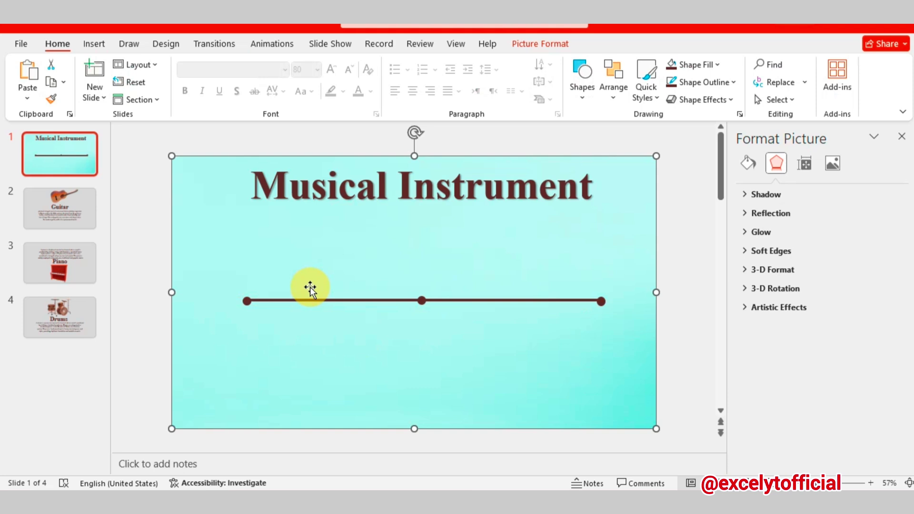
Insert slide zooms for slides 2, 3 and 4: Guitar, Piano and Drums.
left_click(95, 44)
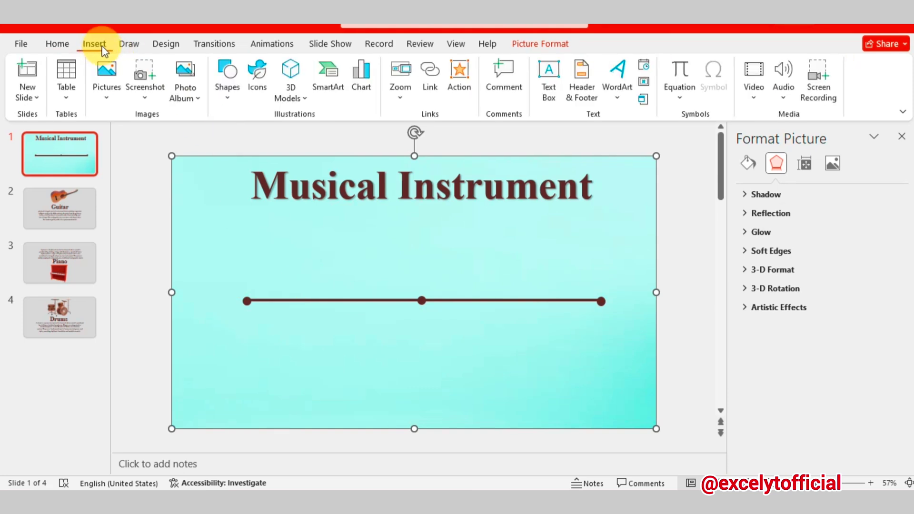
left_click(403, 90)
left_click(419, 153)
left_click(338, 216)
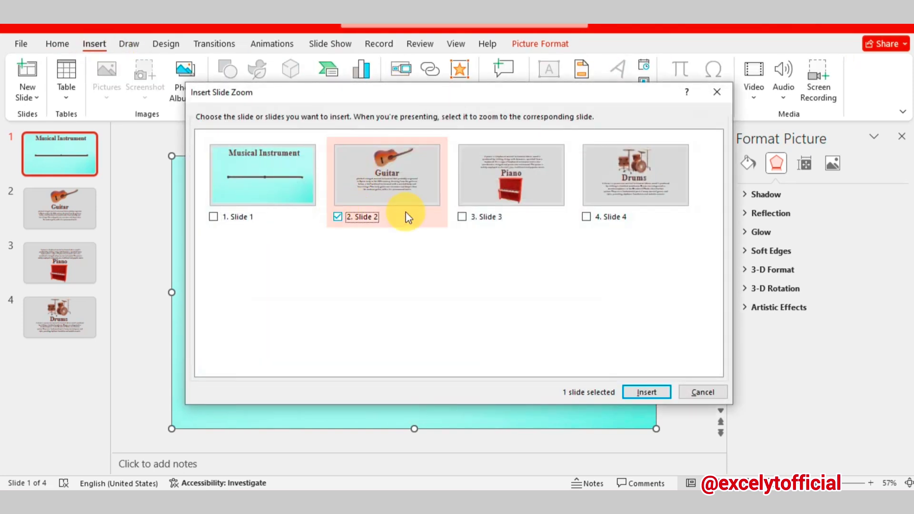
left_click(465, 217)
left_click(588, 217)
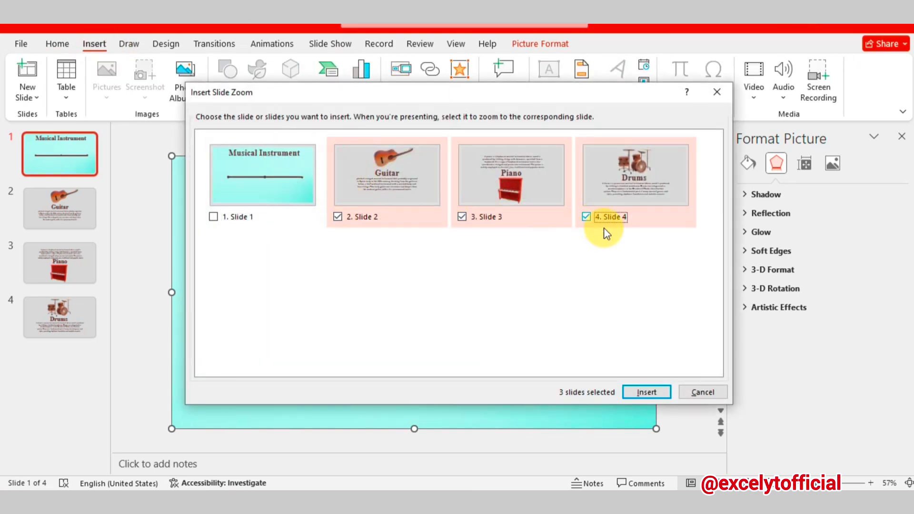
left_click(644, 393)
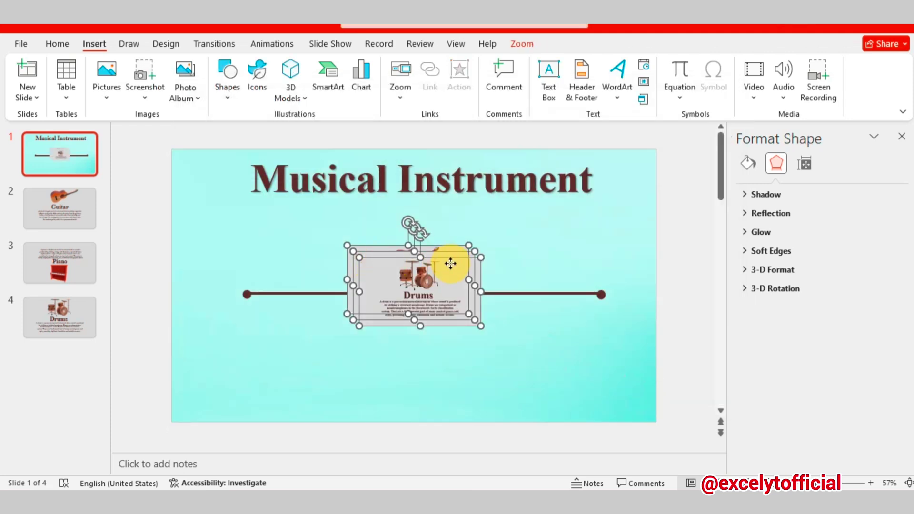
Spread the zooms out: Drums lower right, Piano above the timeline, Guitar lower left.
left_click_drag(429, 278, 579, 329)
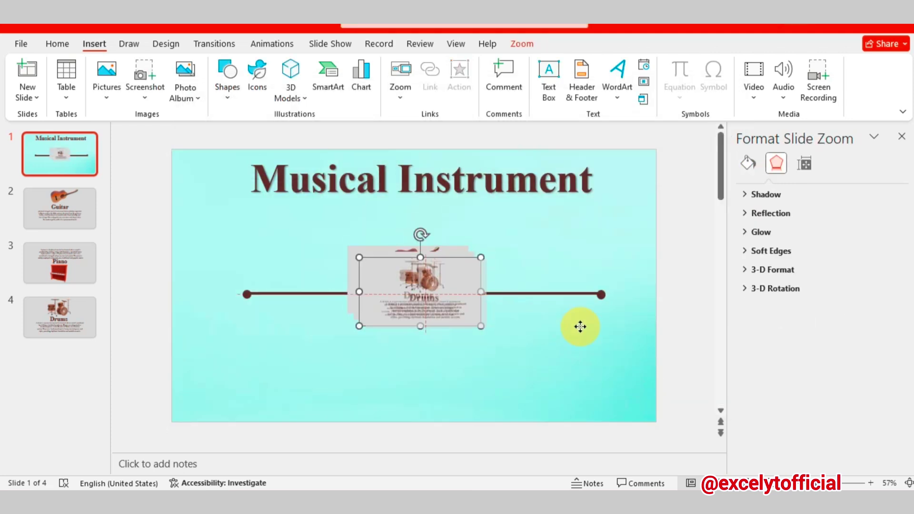
left_click_drag(418, 255, 437, 211)
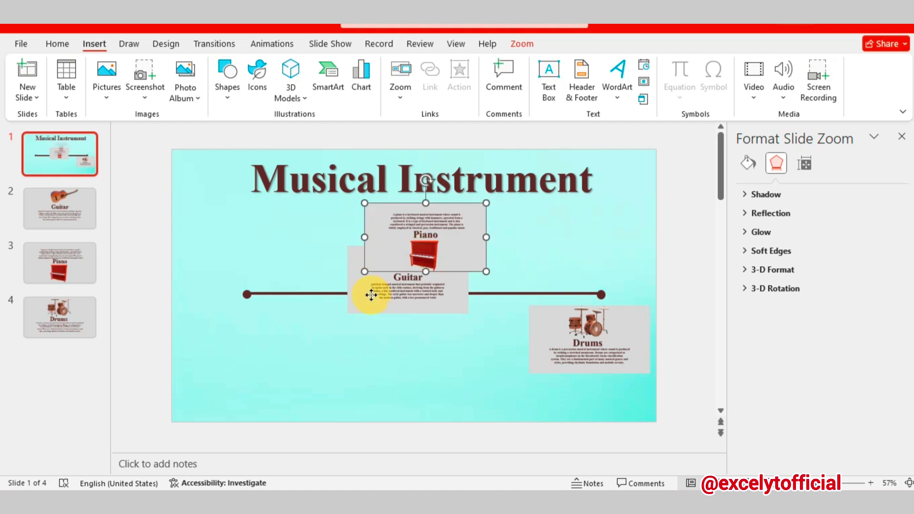
left_click_drag(371, 293, 215, 353)
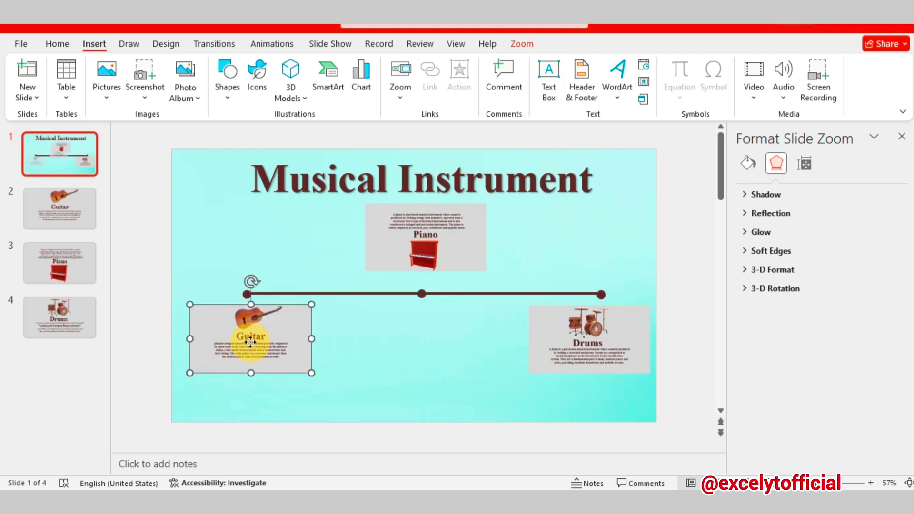
Turn off Zoom Background for the Guitar, Piano and Drums zooms.
left_click(521, 41)
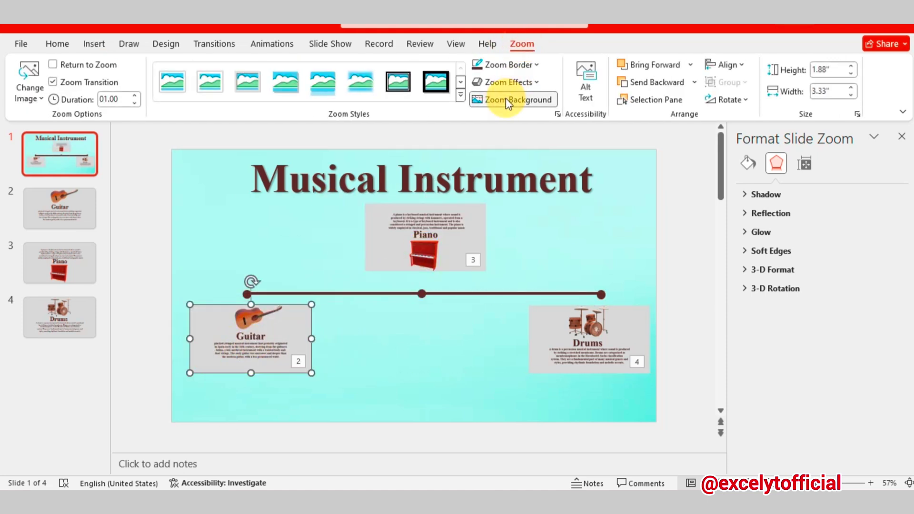
left_click(506, 98)
left_click(439, 225)
left_click(507, 100)
left_click(586, 346)
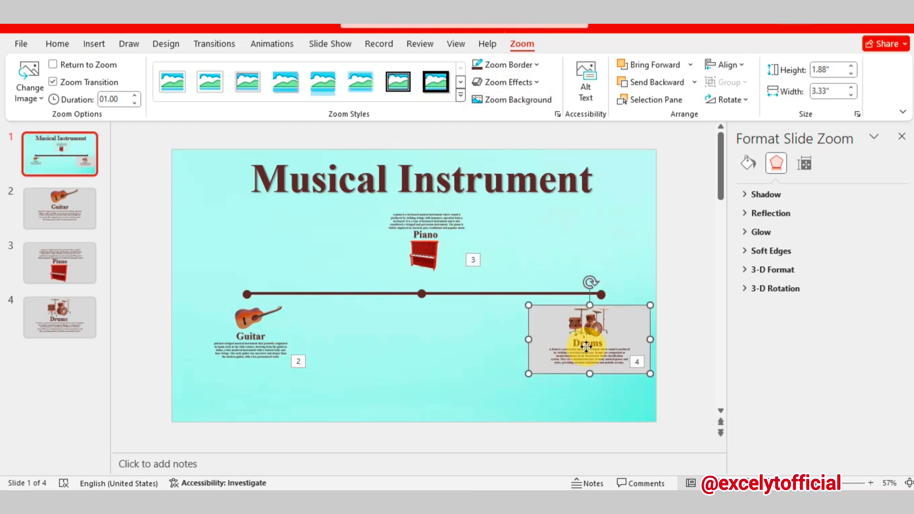
left_click(518, 101)
Fine-tune the zooms: Guitar at the left end, Piano at the middle dot, Drums at the right.
left_click(431, 347)
left_click(261, 359)
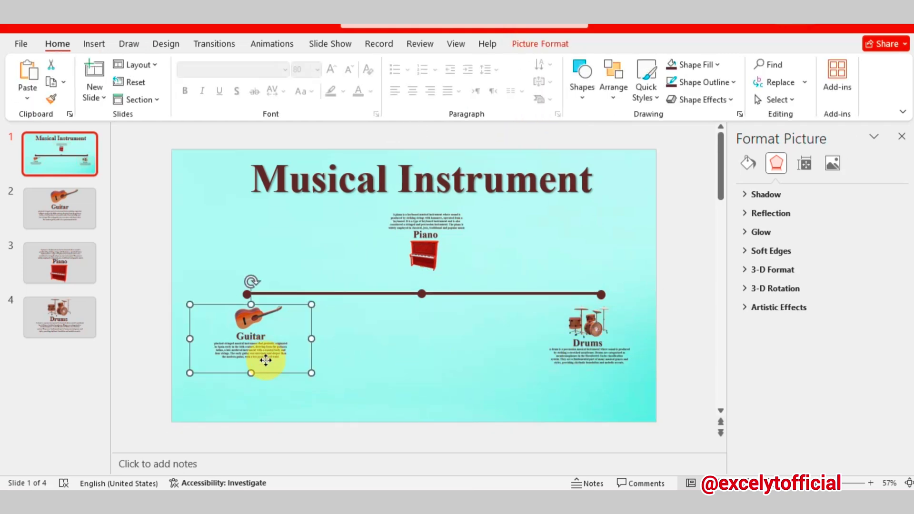
left_click_drag(247, 322, 245, 316)
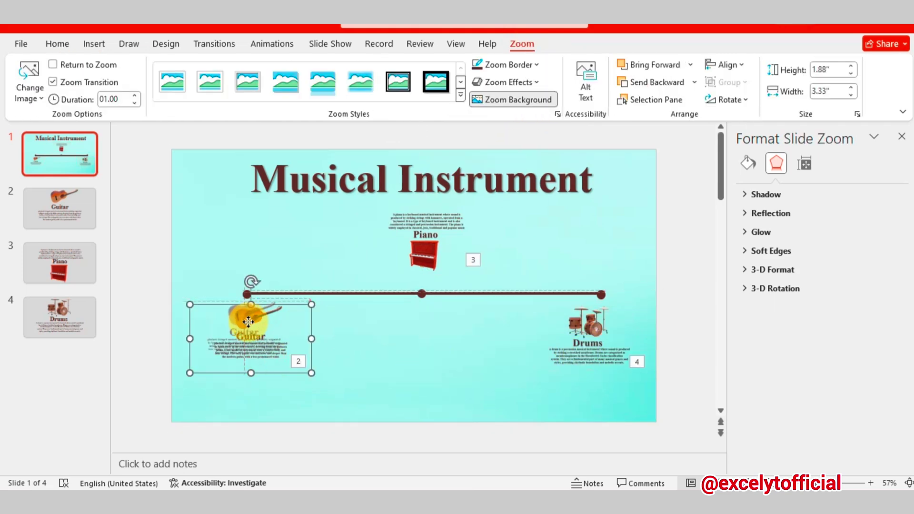
left_click(357, 327)
left_click(433, 250)
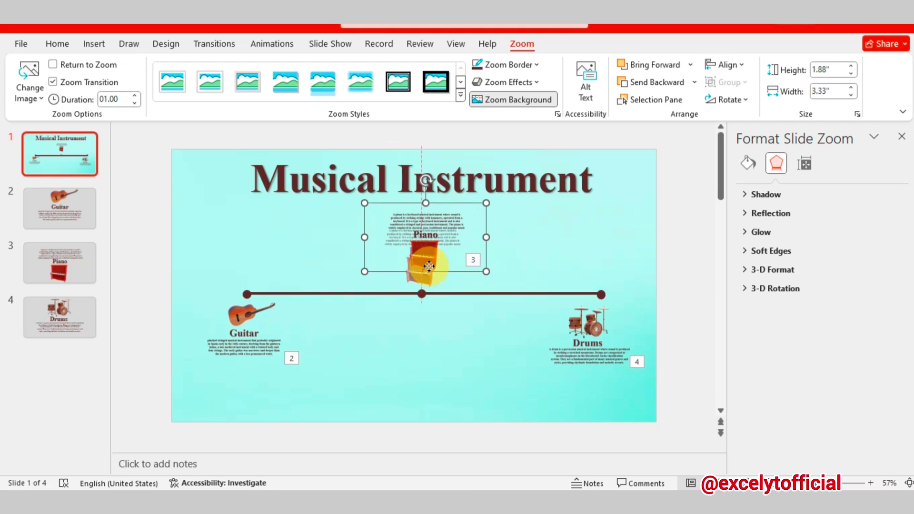
left_click_drag(434, 250, 434, 283)
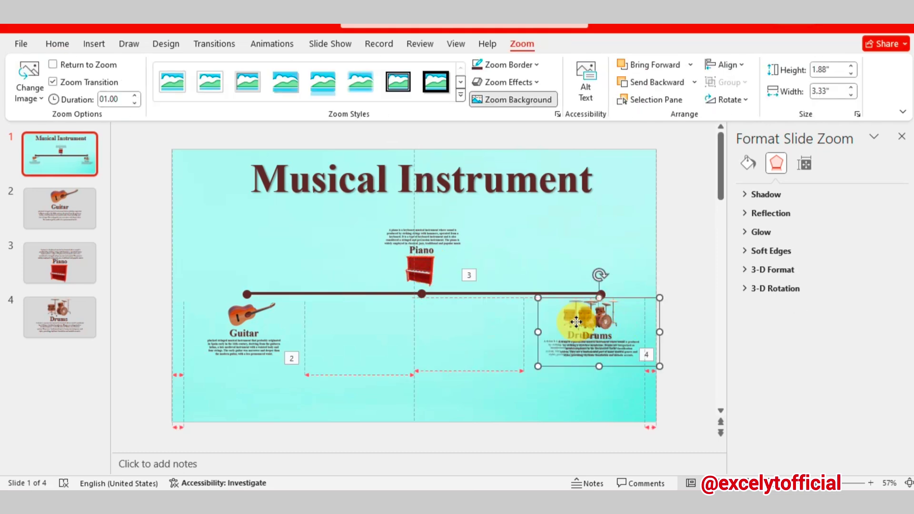
mouse_move(589, 327)
left_mouse_down()
mouse_move(553, 335)
mouse_move(595, 330)
left_mouse_up()
left_click(514, 341)
left_click(500, 351)
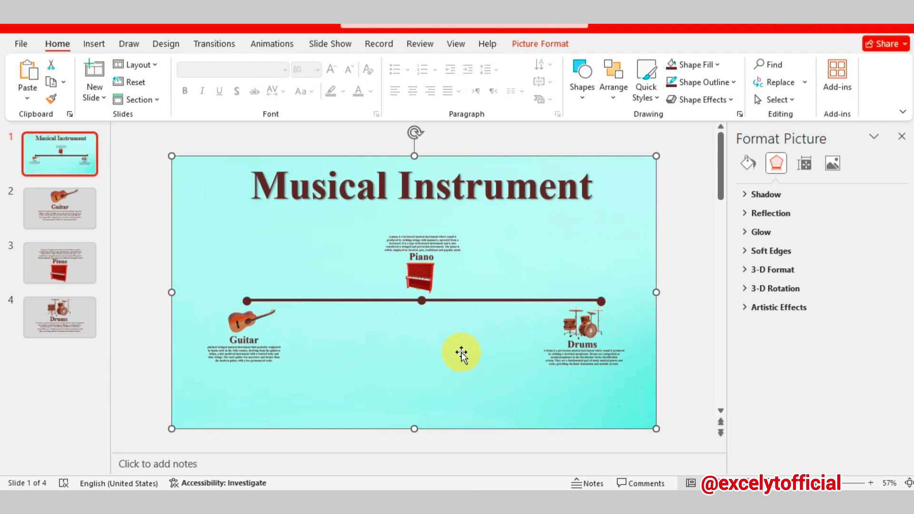
Apply the Morph transition to all four slides.
left_click(80, 160)
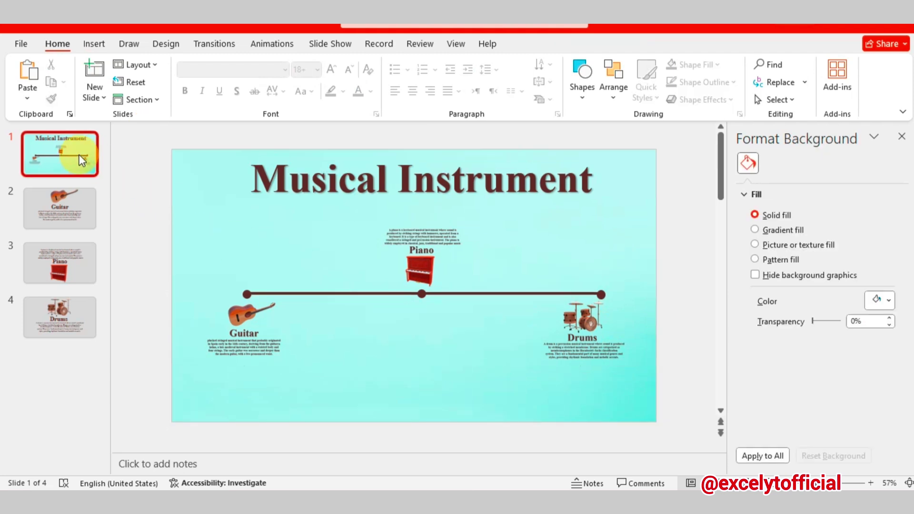
key("ctrl+a")
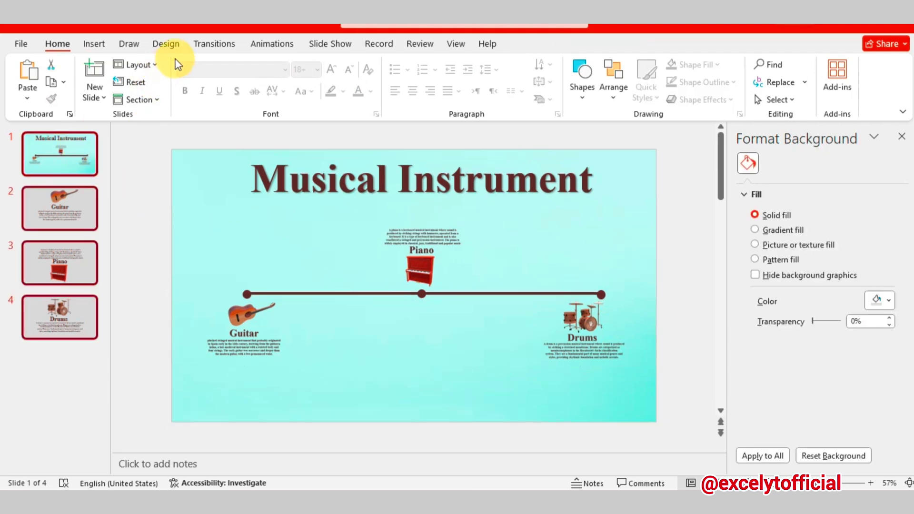
left_click(212, 49)
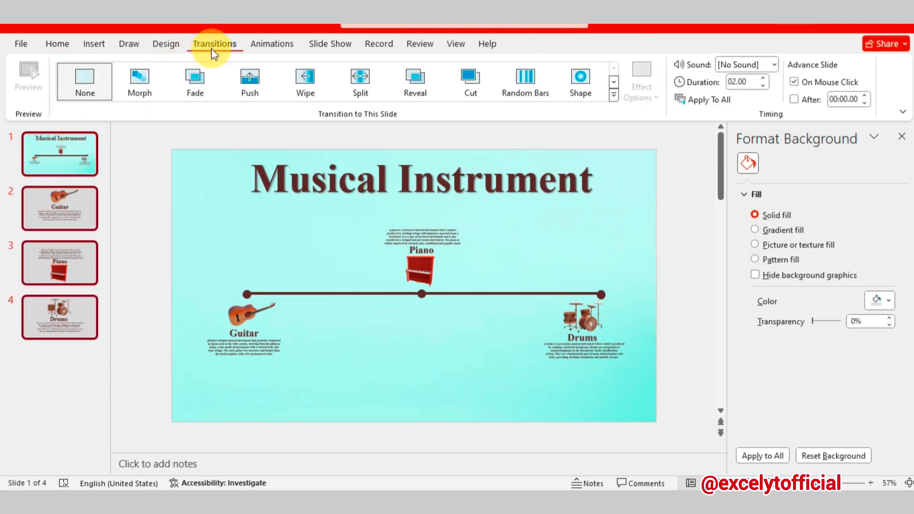
left_click(150, 75)
left_click(336, 44)
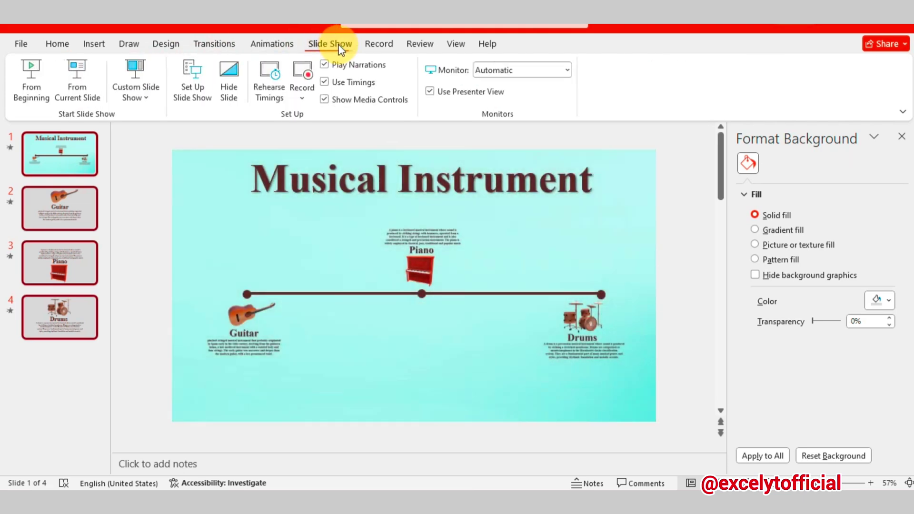